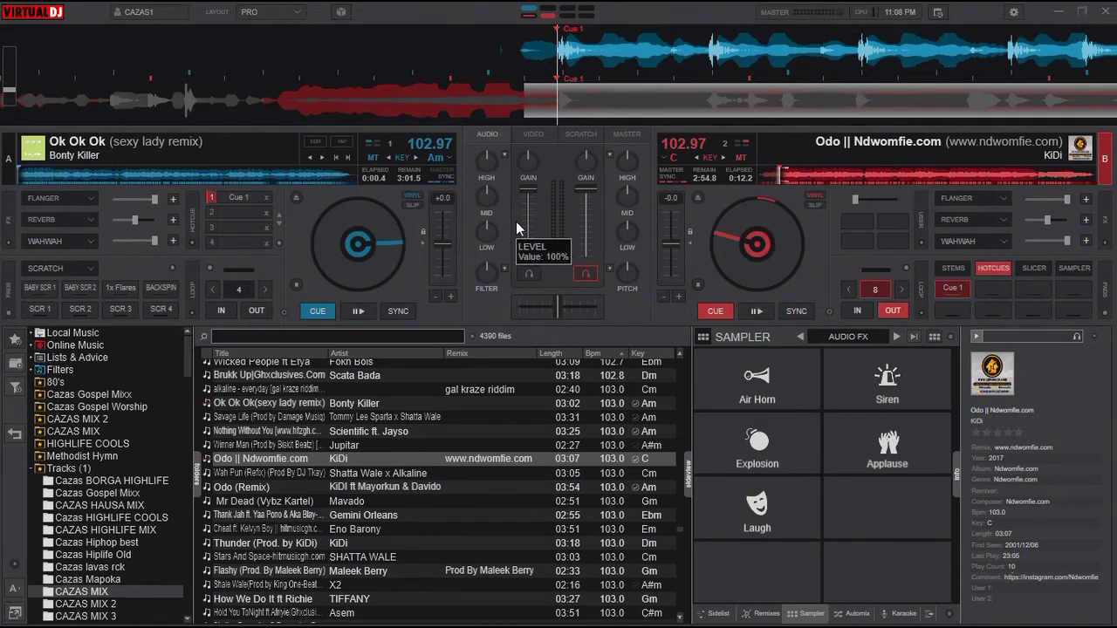
Set the Equalizer Controls mode to EZRemix and confirm with OK
left_click(504, 152)
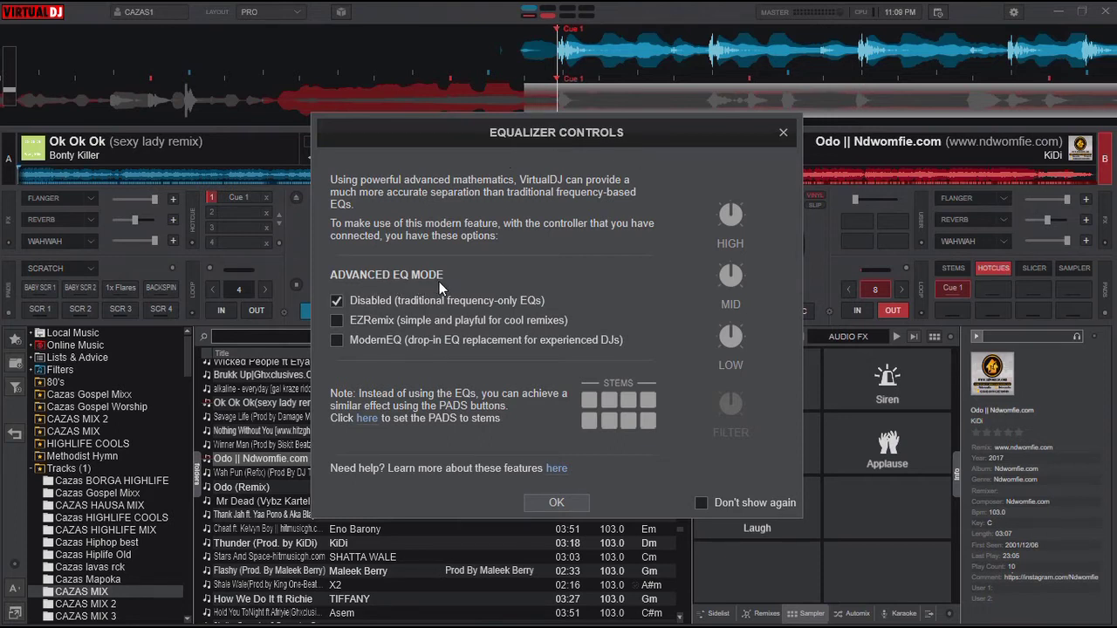
left_click(338, 321)
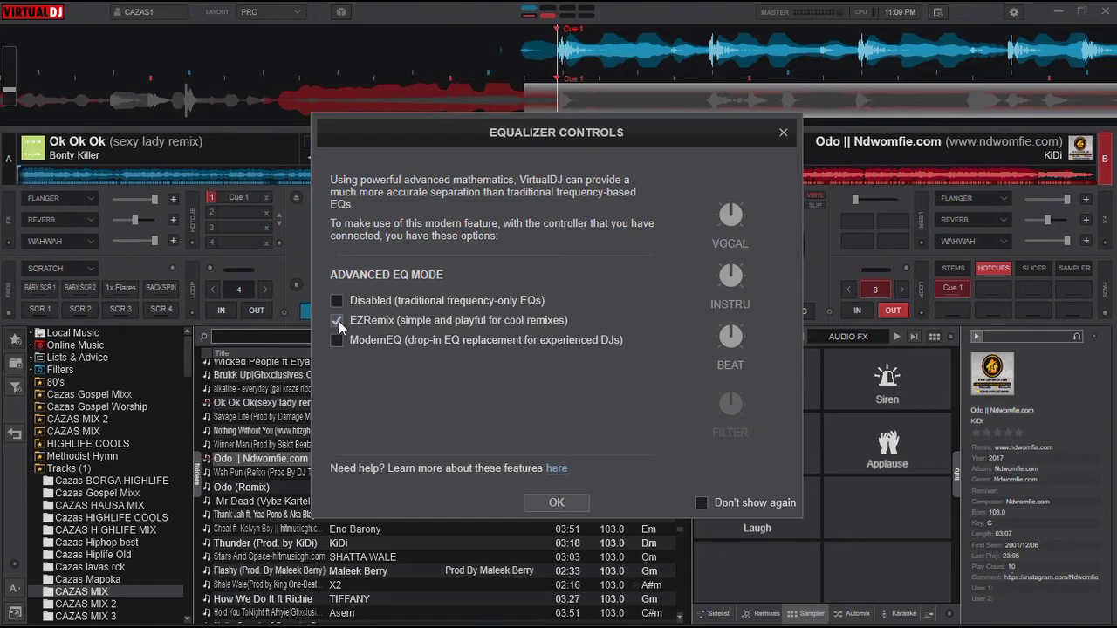
left_click(568, 504)
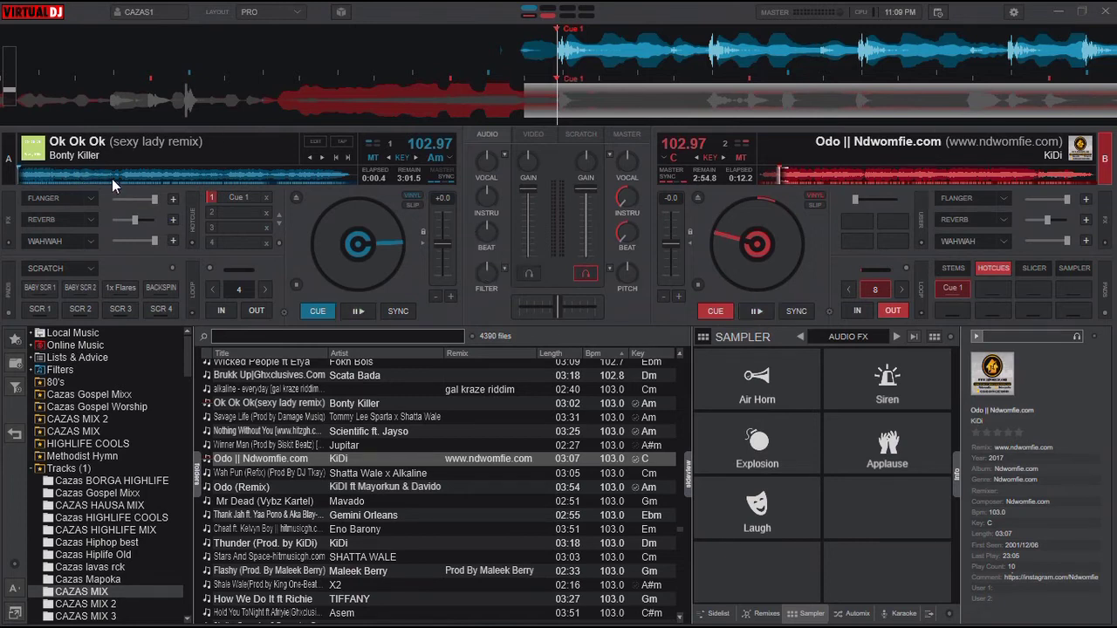
Play 'Ok Ok Ok' on deck A and turn its VOCAL knob down
left_click(357, 311)
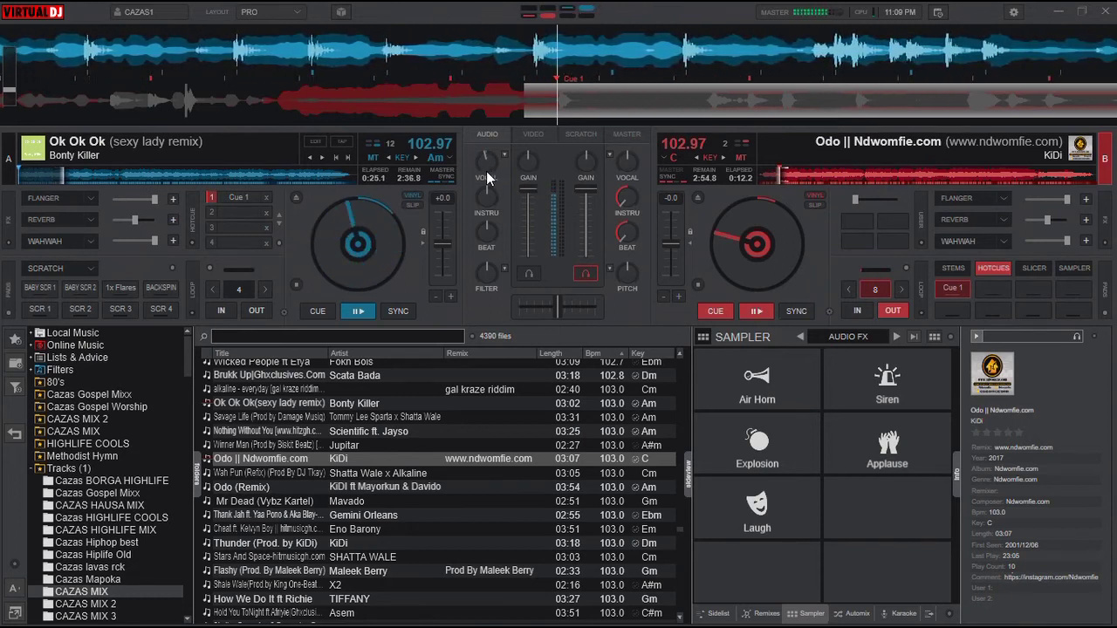
left_click_drag(487, 171, 485, 182)
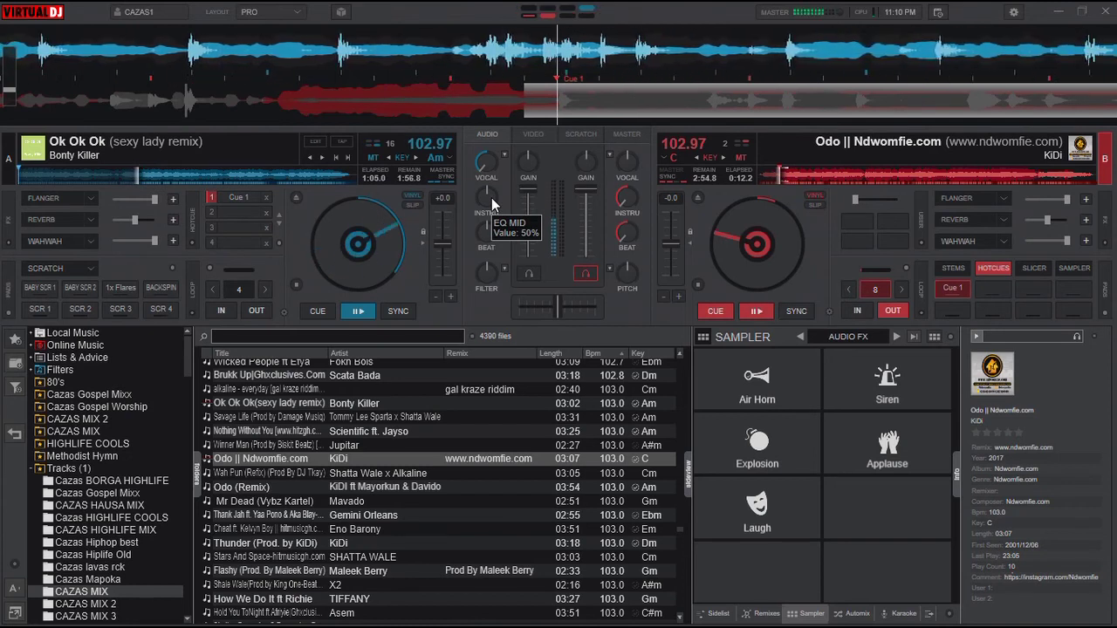
Unmute deck B's INSTRU and BEAT stems
left_click(619, 194)
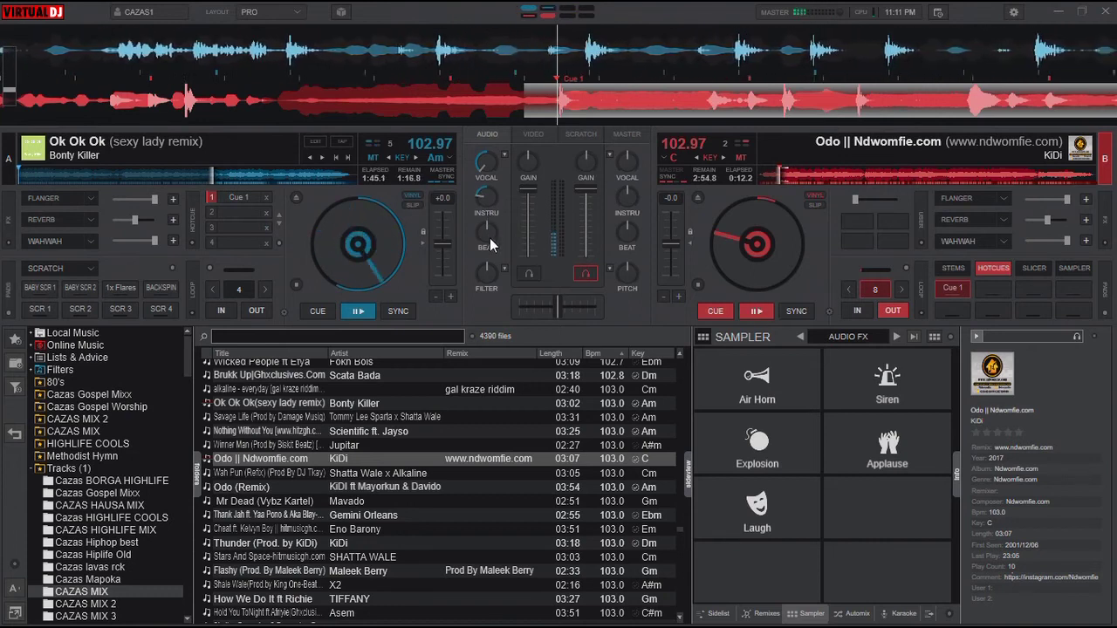
Restore deck A's BEAT stem, then kill and restore its VOCAL stem
left_click(485, 234)
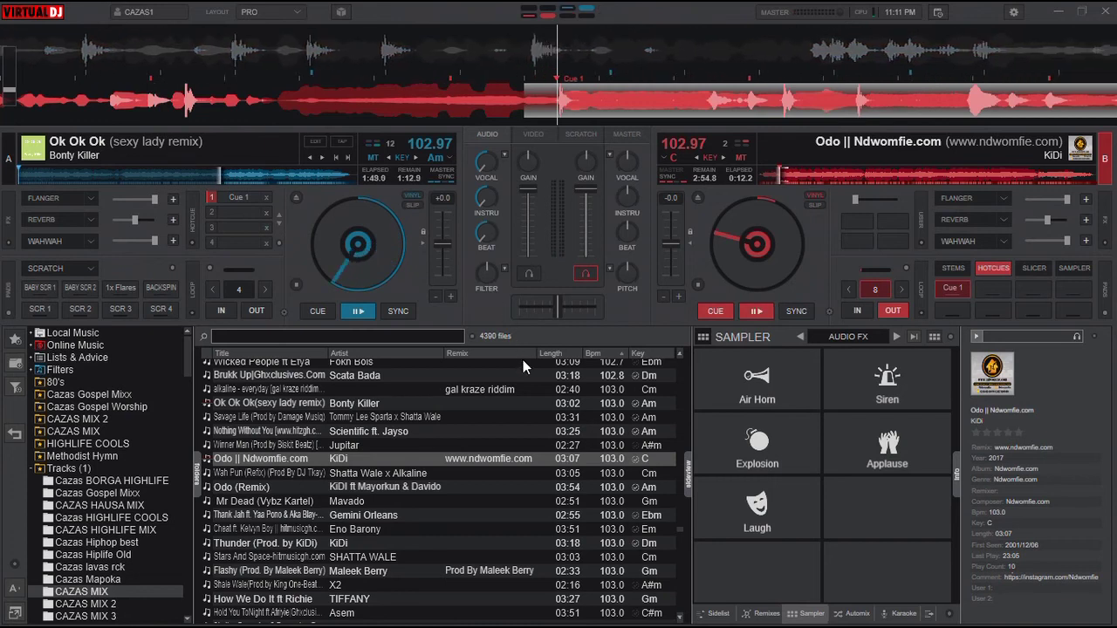
left_click(490, 165)
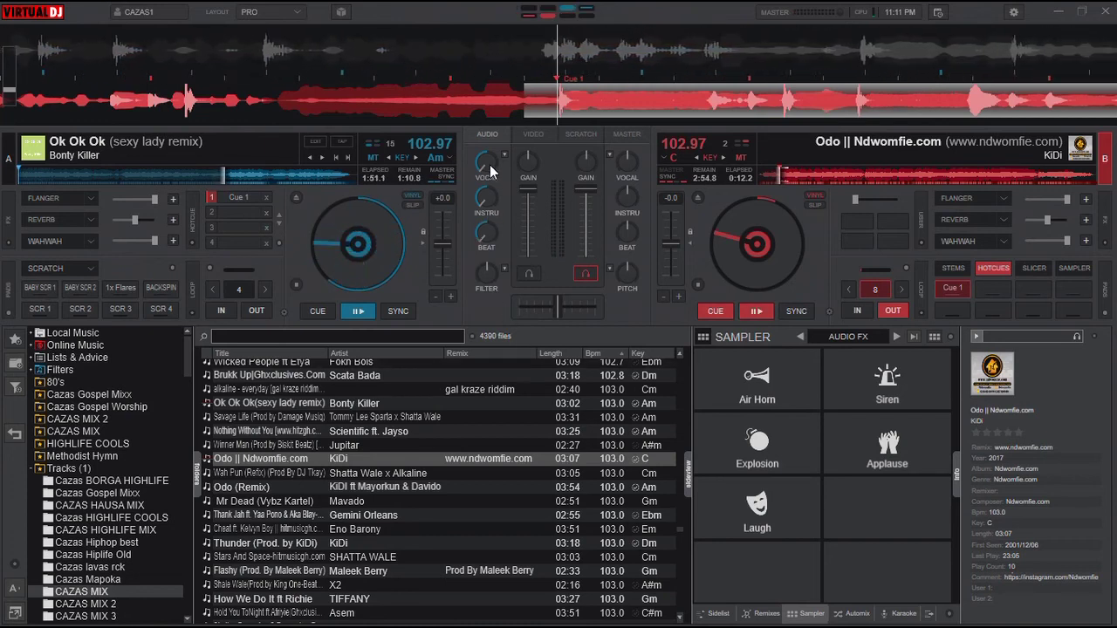
left_click(490, 164)
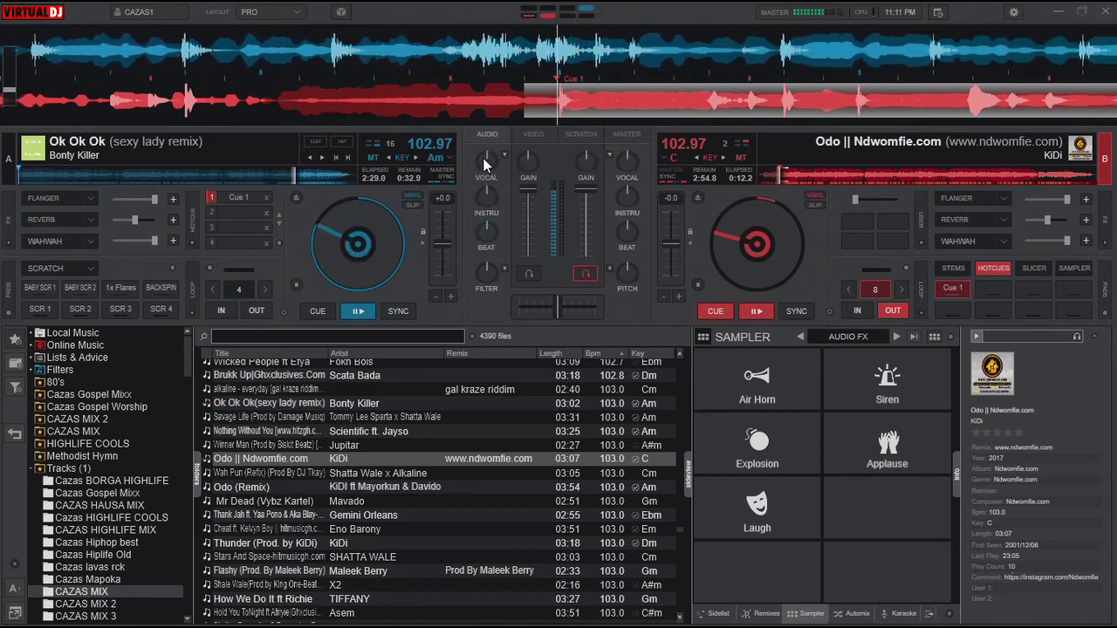
Jump deck A back to Cue 1 and select ModernEQ as the equalizer mode
left_click(243, 197)
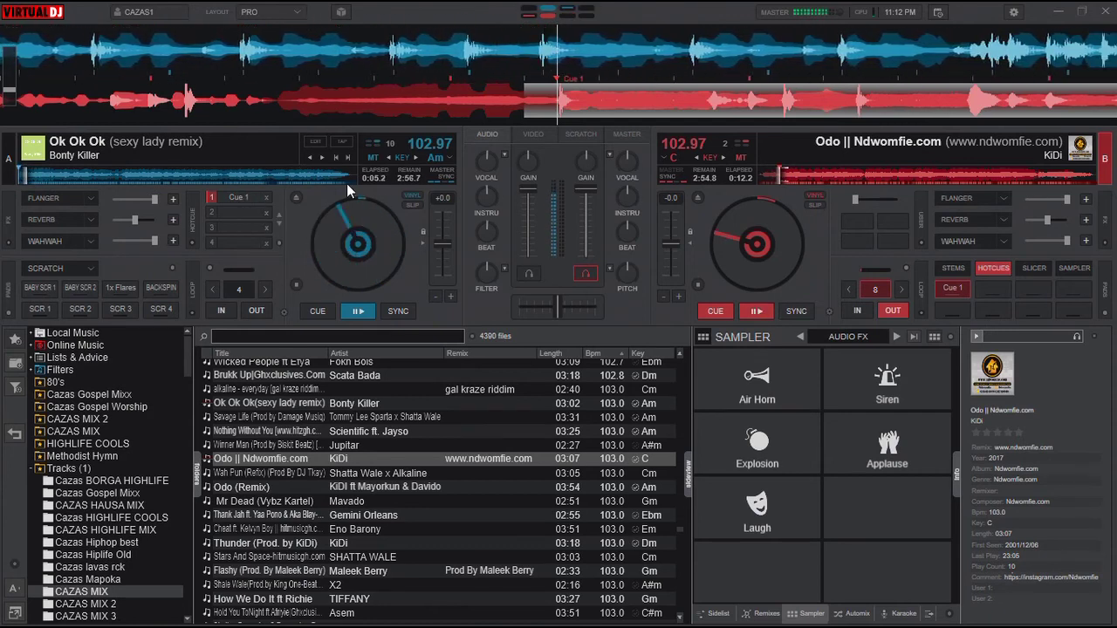
left_click(502, 152)
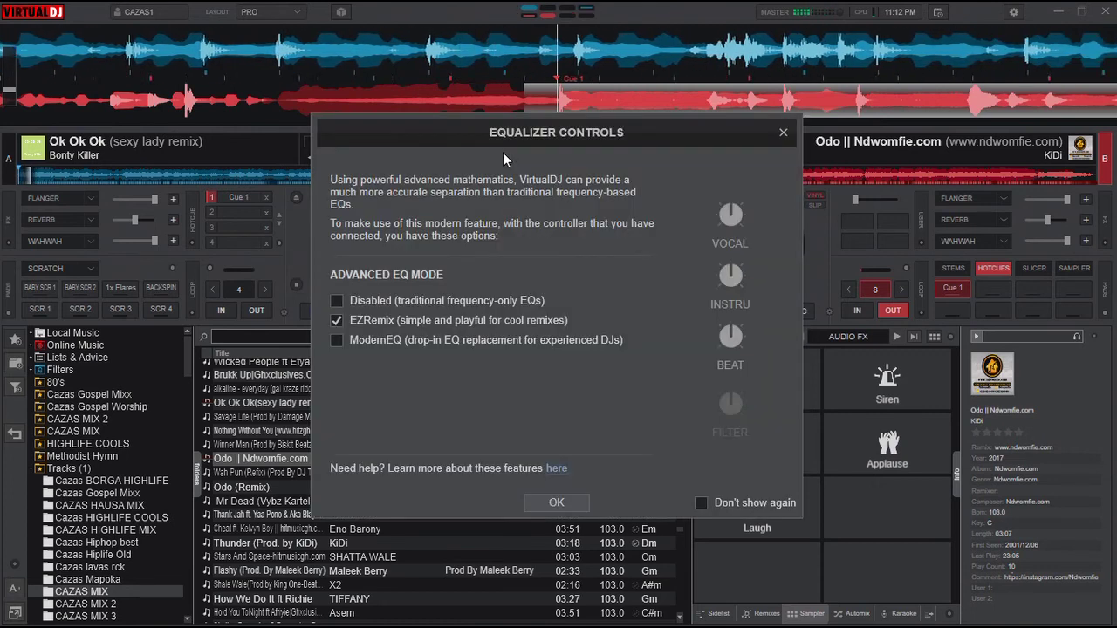
left_click(401, 339)
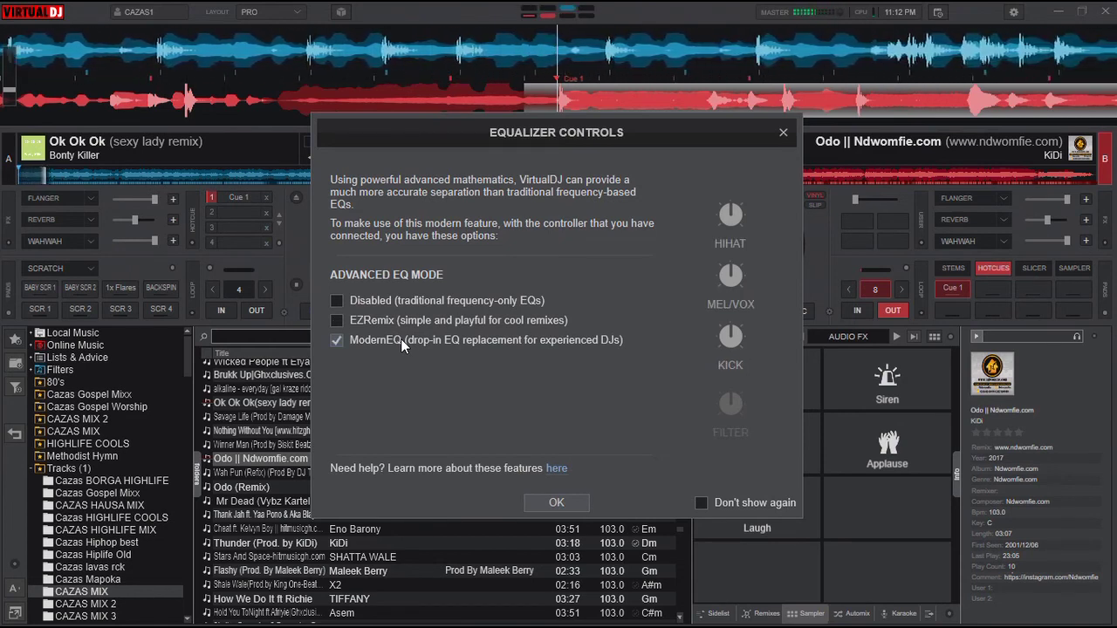
Confirm ModernEQ and turn down deck A's KICK and HIHAT knobs
left_click(532, 503)
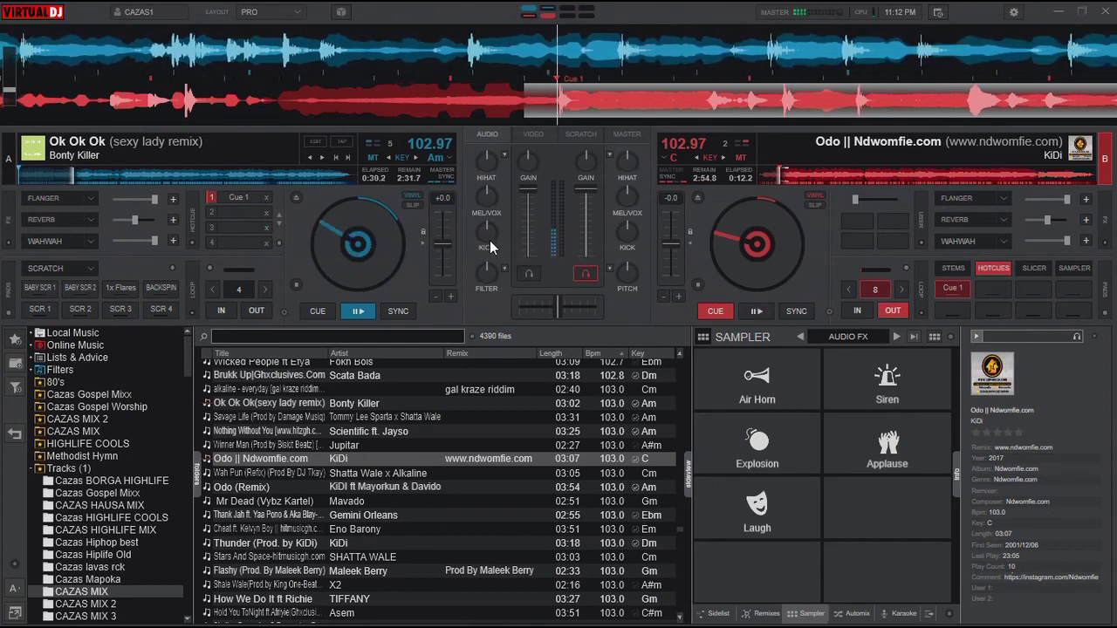
left_click_drag(491, 233, 486, 262)
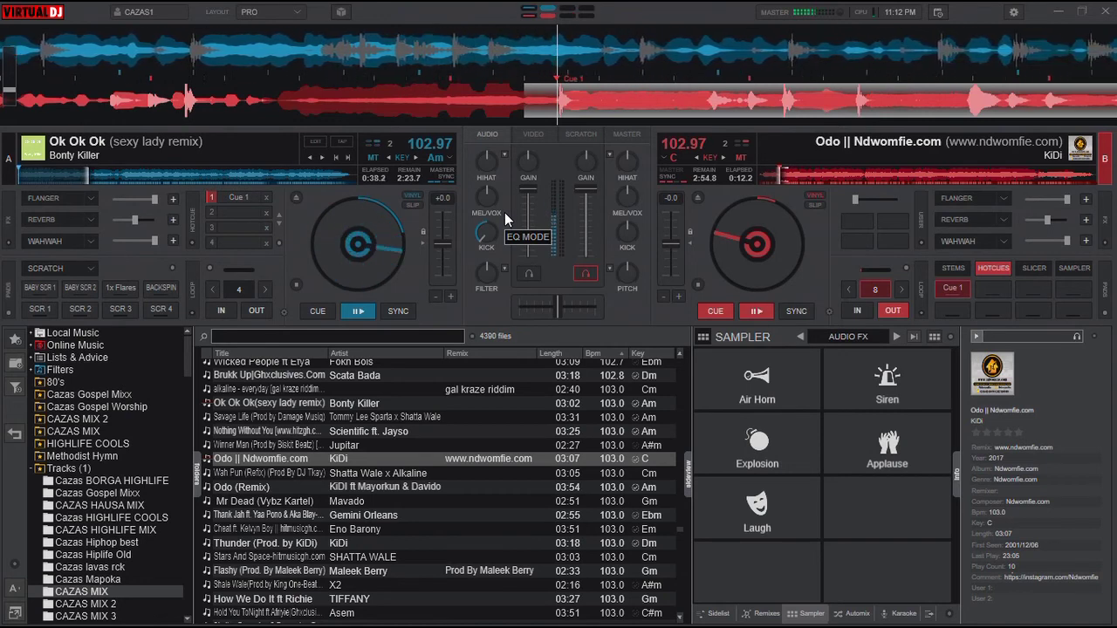
left_click_drag(494, 168, 487, 194)
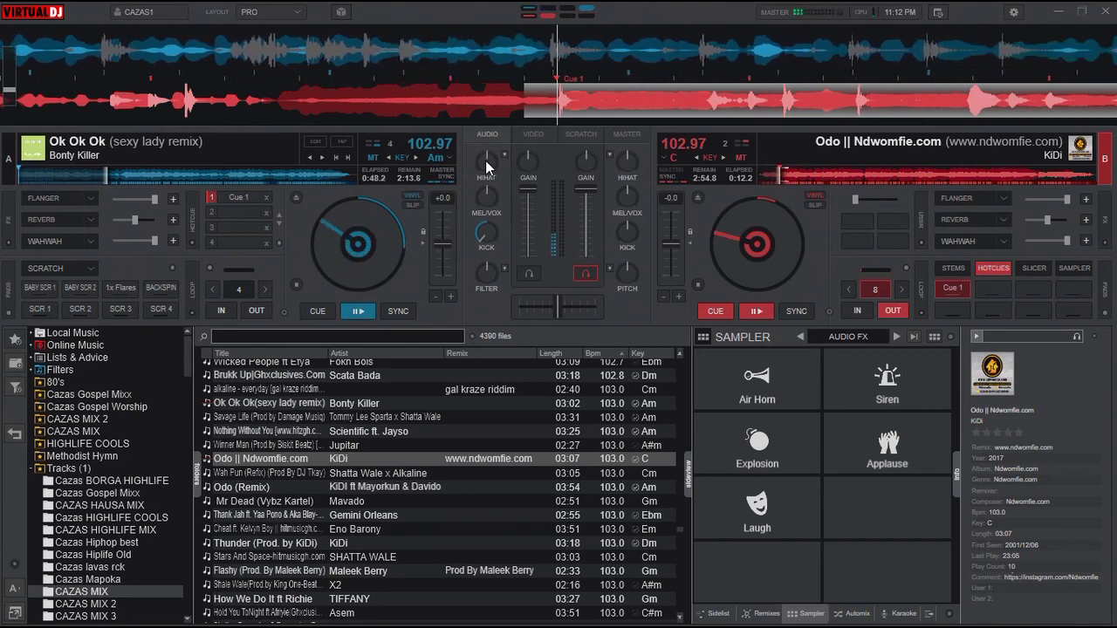
Kill deck A's MEL/VOX stem, reset it to centre, and reopen the equalizer settings
left_click(485, 195)
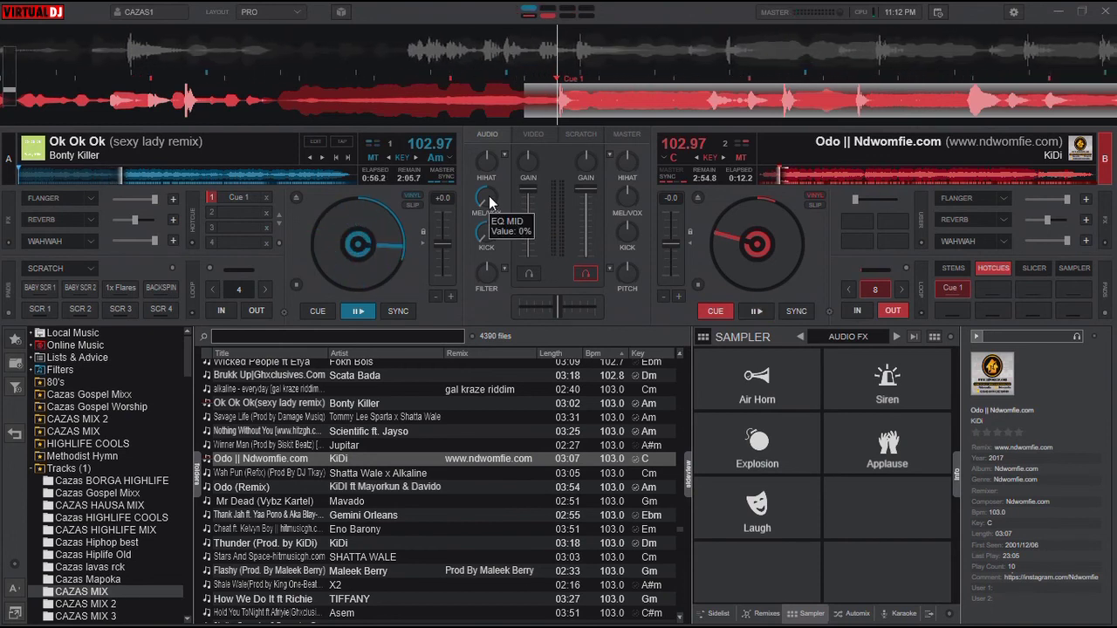
double_click(489, 201)
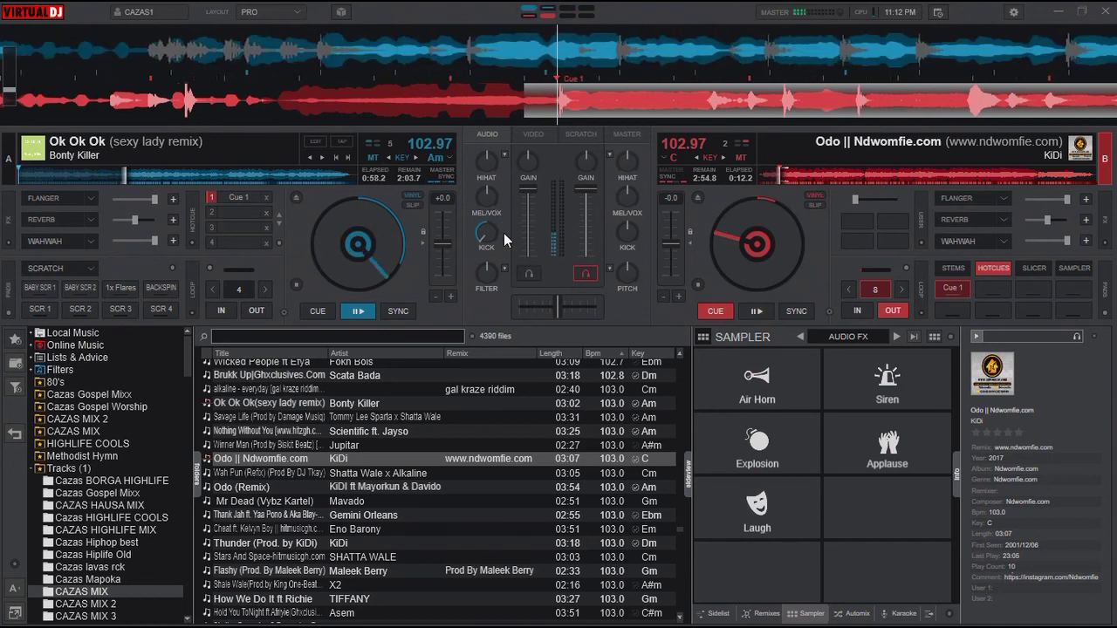
left_click(503, 154)
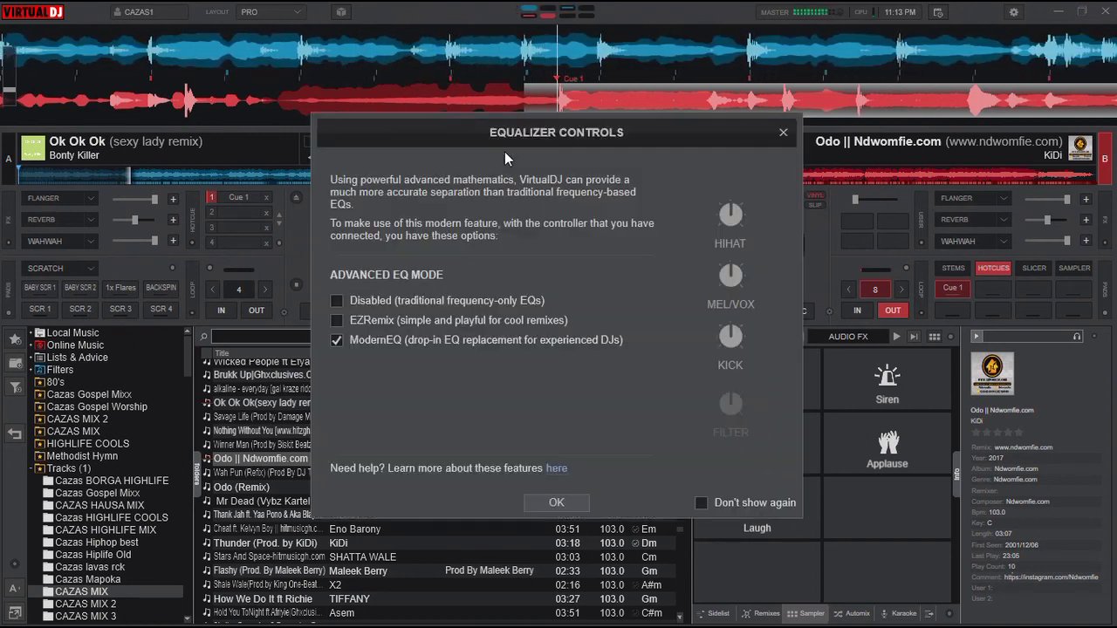
Switch the EQ mode back to EZRemix and turn deck A's vocals fully down
left_click(401, 320)
left_click(556, 502)
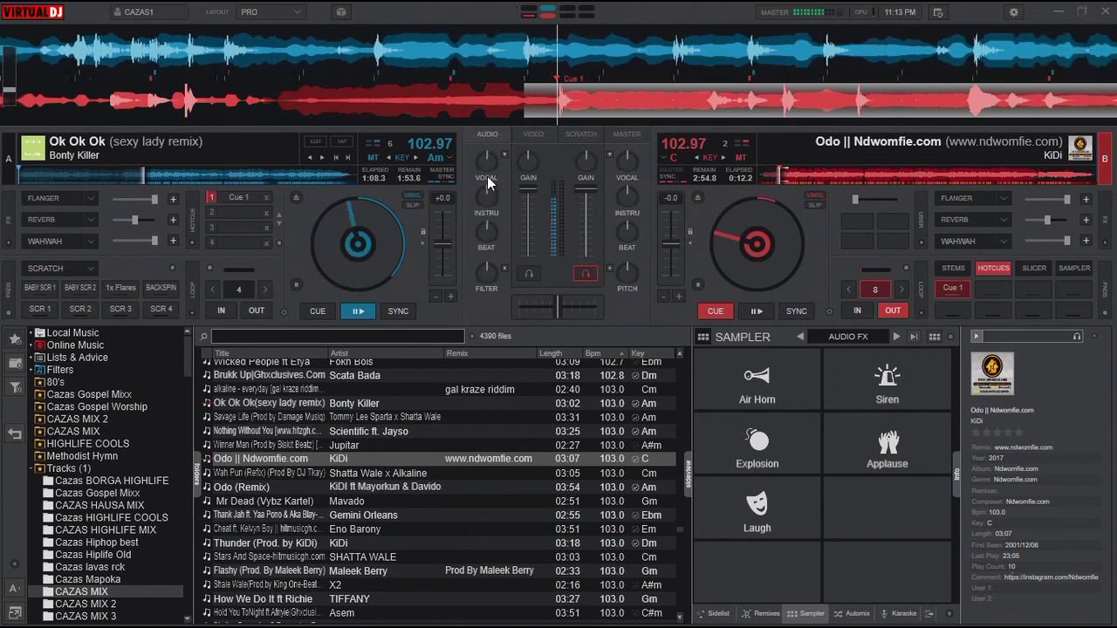
left_click_drag(487, 159, 488, 219)
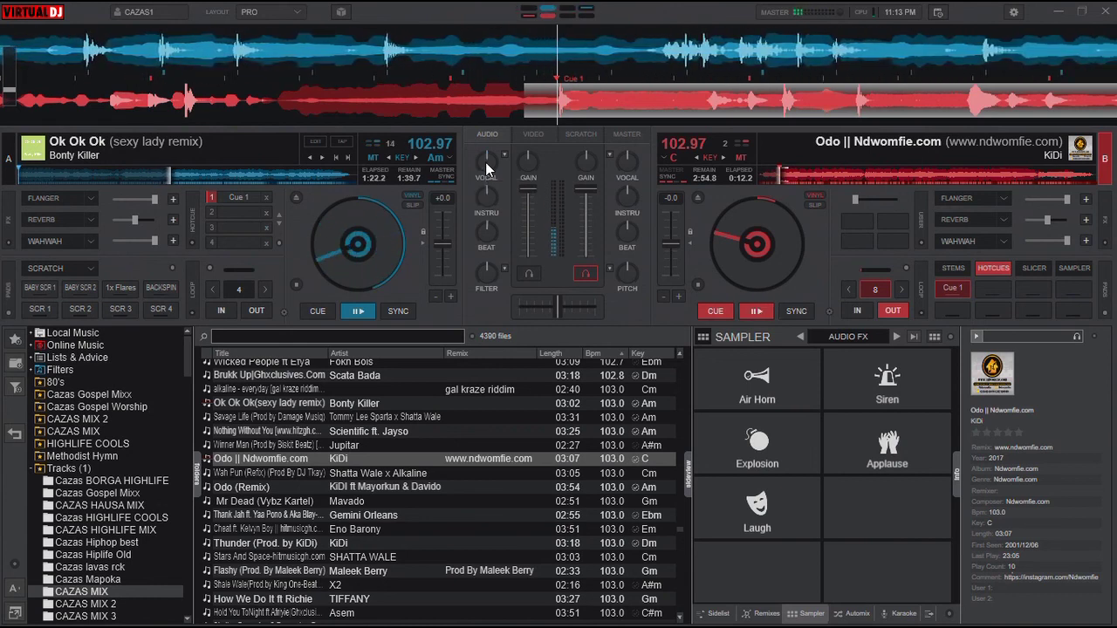
Pause 'Ok Ok Ok' on deck A
left_click(358, 311)
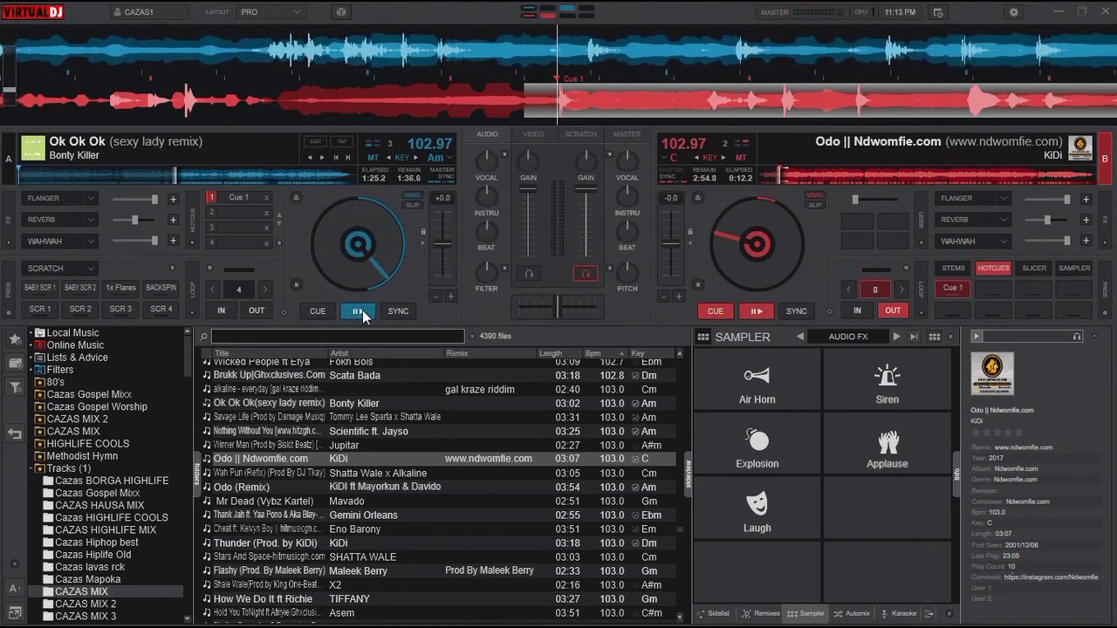